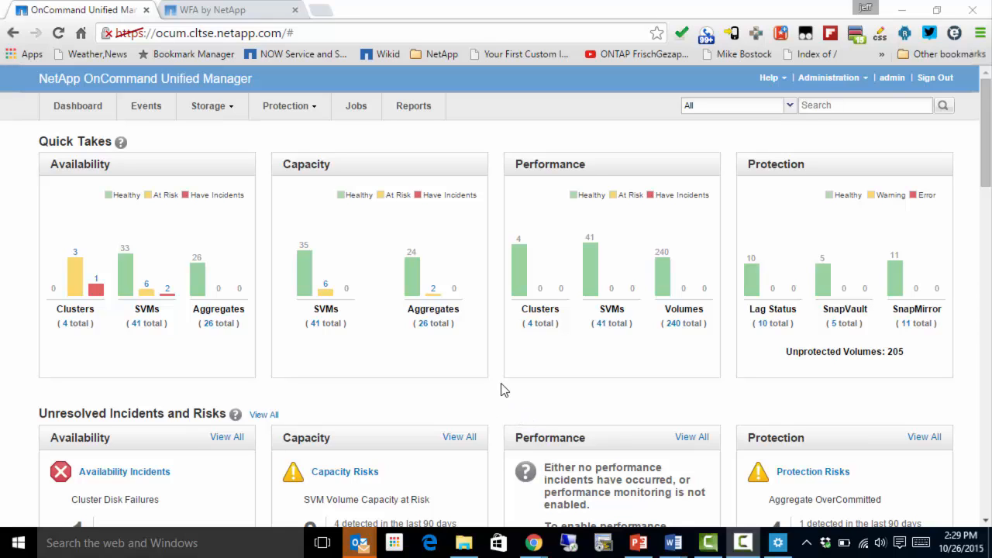
Step: List the unprotected volumes, sorted by storage virtual machine and filtered to storage virtual machines matching bender_SAN
left_click(299, 109)
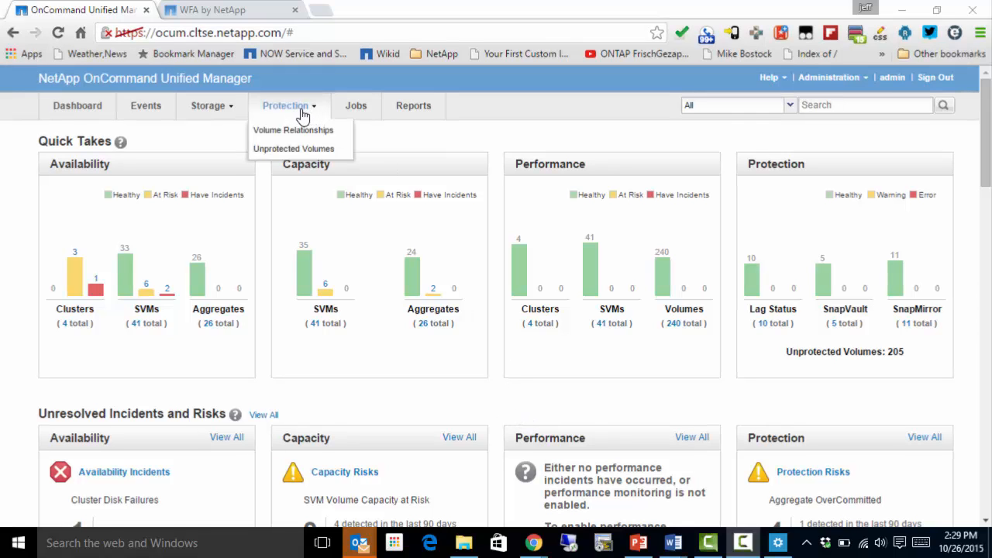
left_click(294, 149)
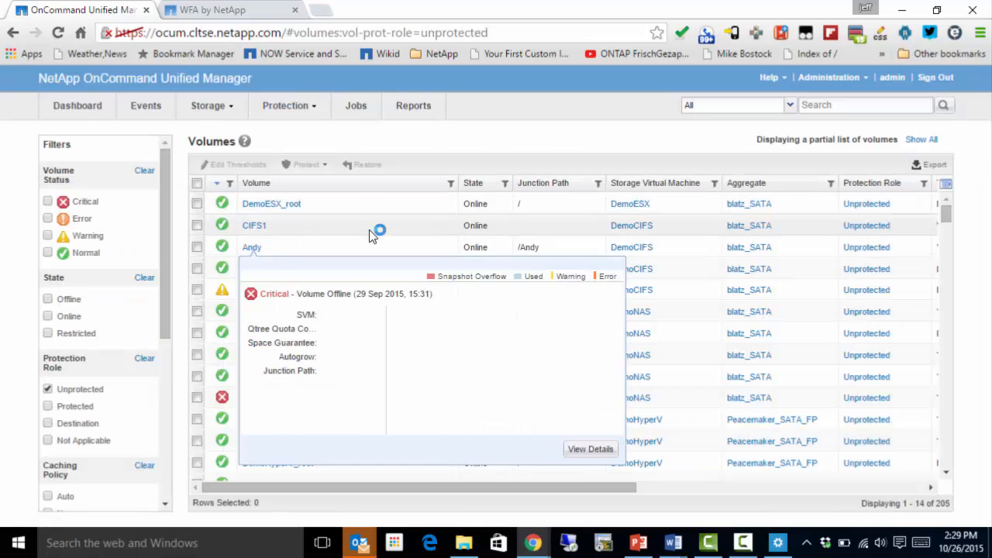
mouse_move(366, 250)
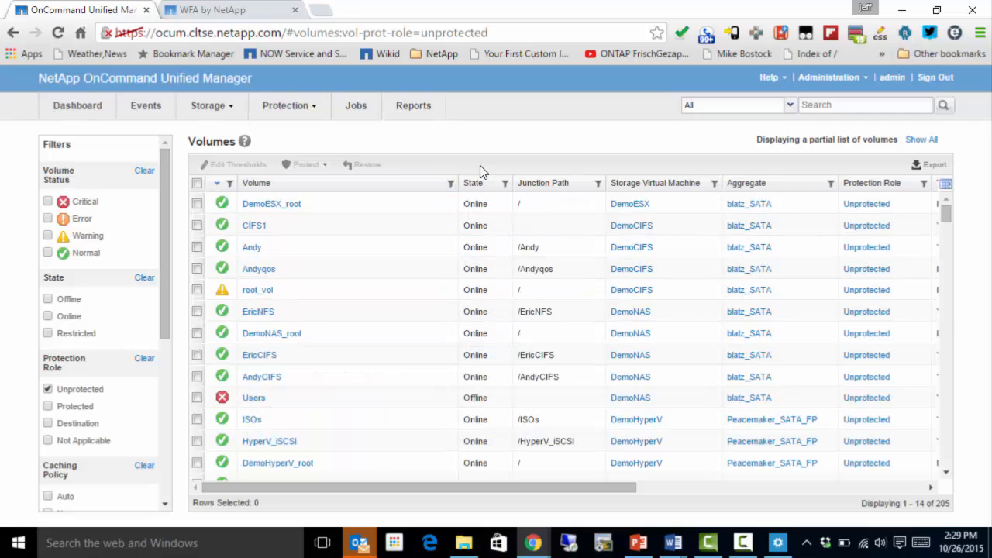
left_click(668, 188)
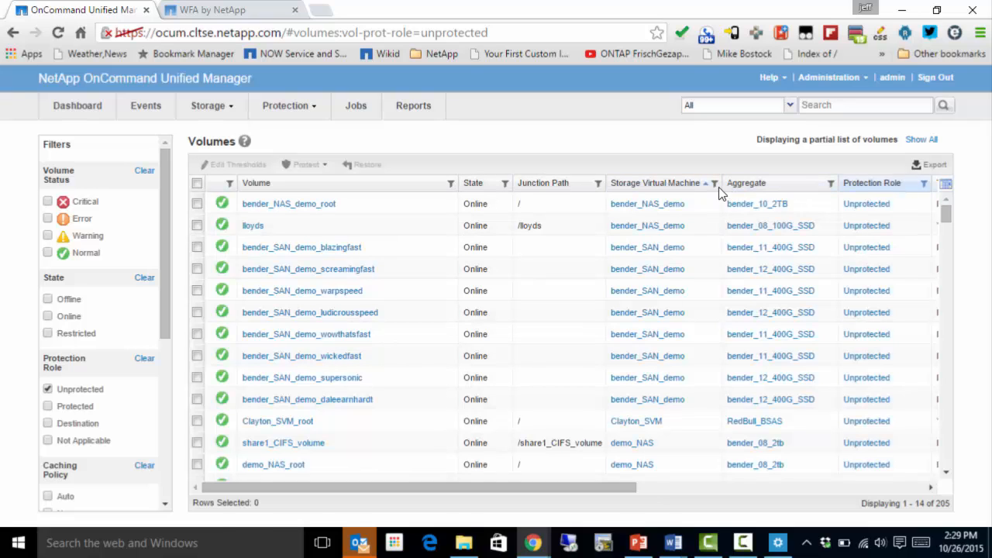
left_click(715, 184)
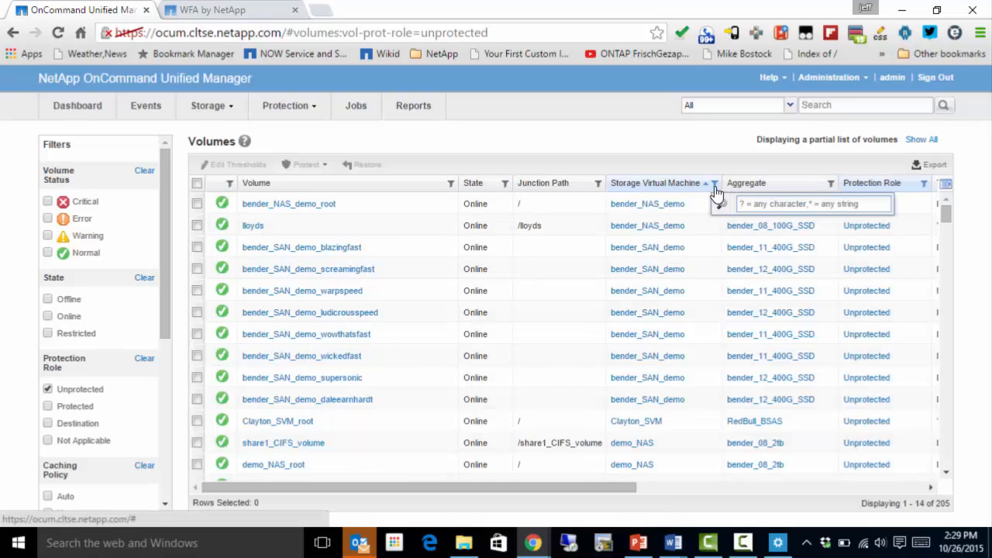
type("bender")
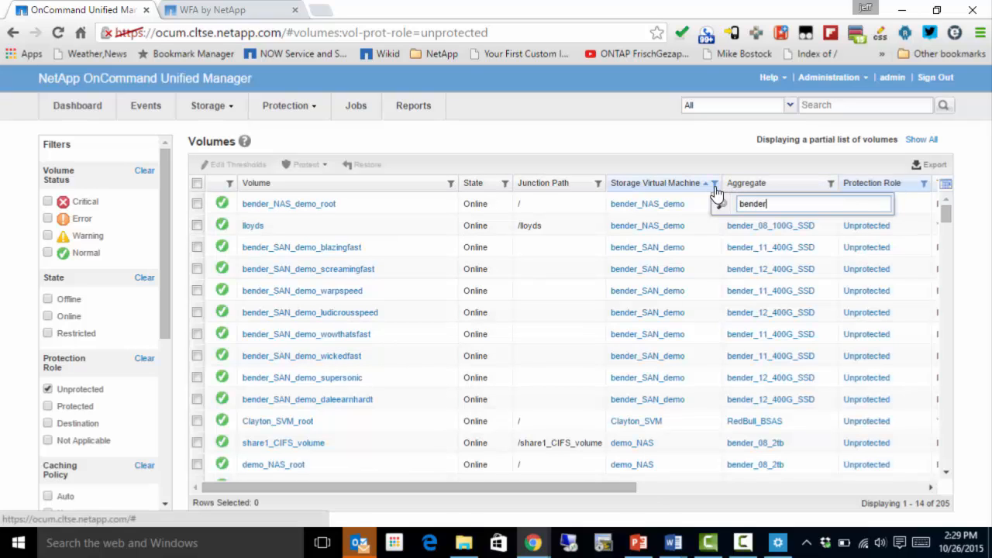
type("_SAN")
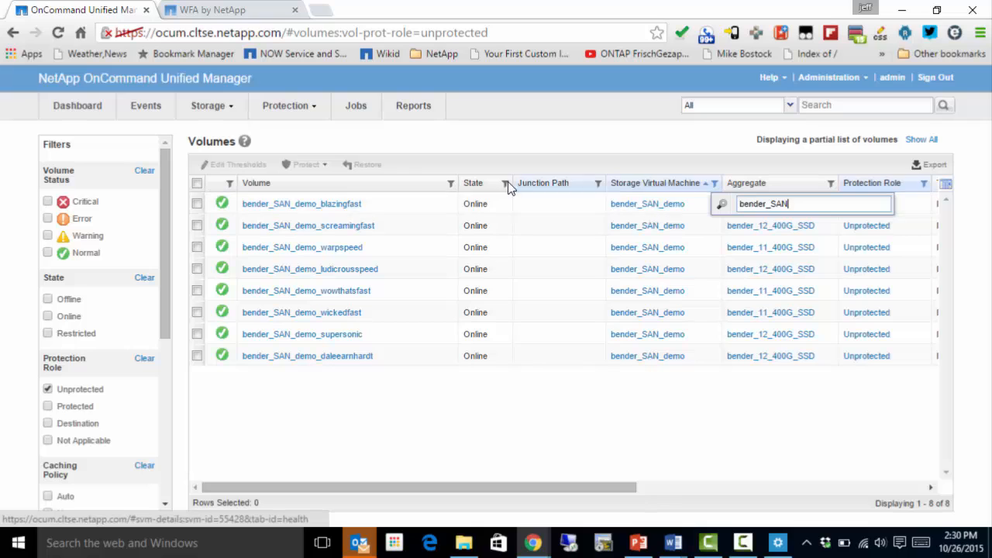
Step: Select all the filtered bender_SAN_demo volumes and start configuring SnapMirror protection for them
mouse_move(327, 206)
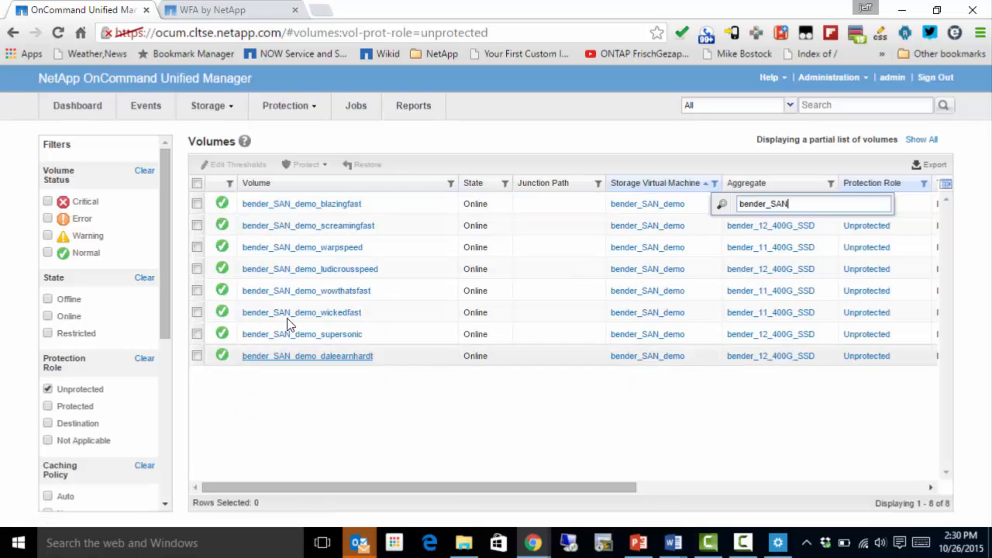
mouse_move(291, 316)
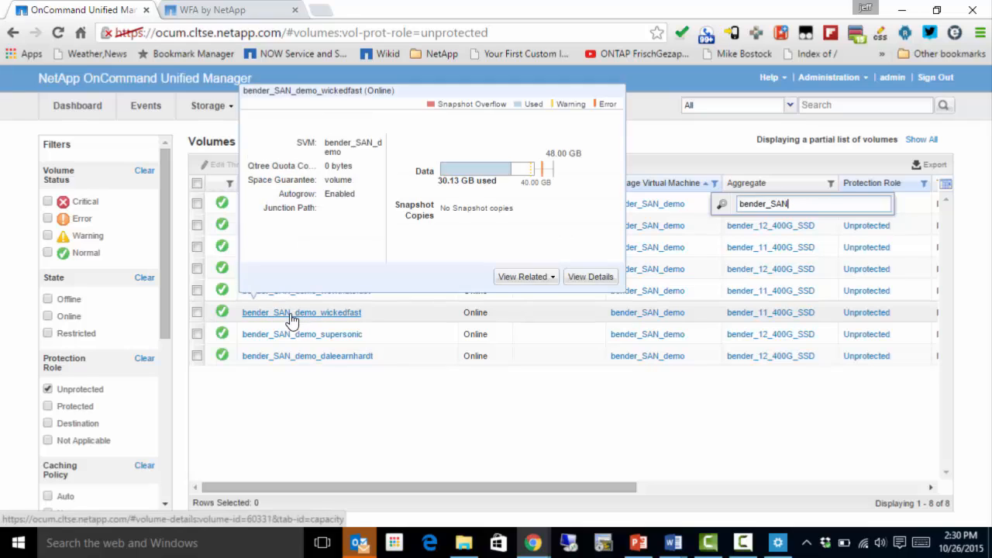
left_click(197, 185)
left_click(197, 185)
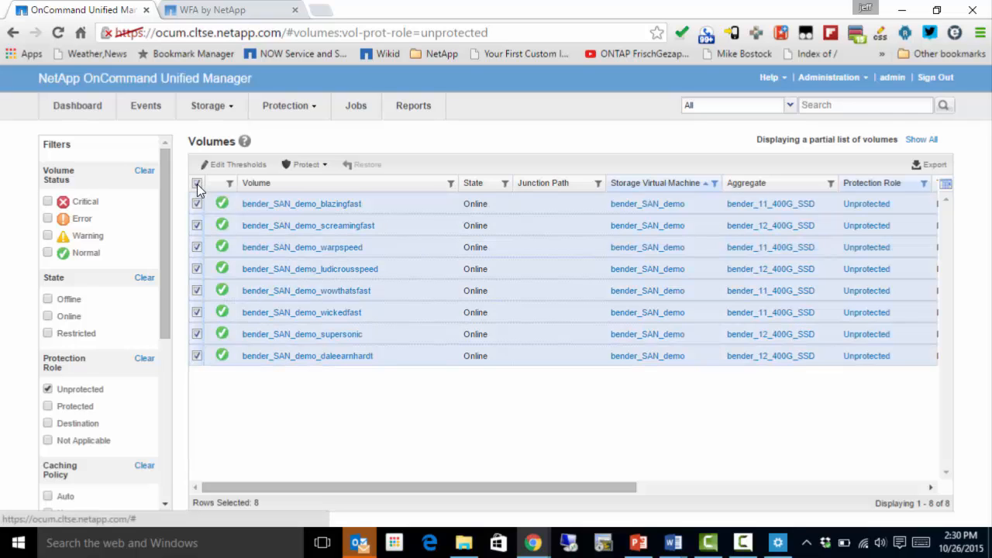
left_click(316, 166)
left_click(315, 185)
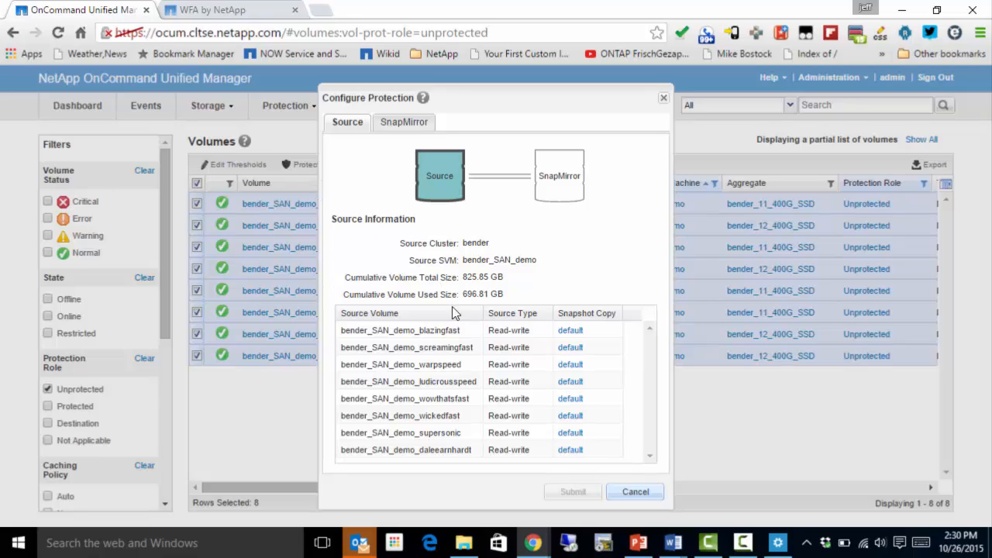
Step: Set the SnapMirror destination to cluster flexo and storage virtual machine SAN_test_1
left_click(413, 130)
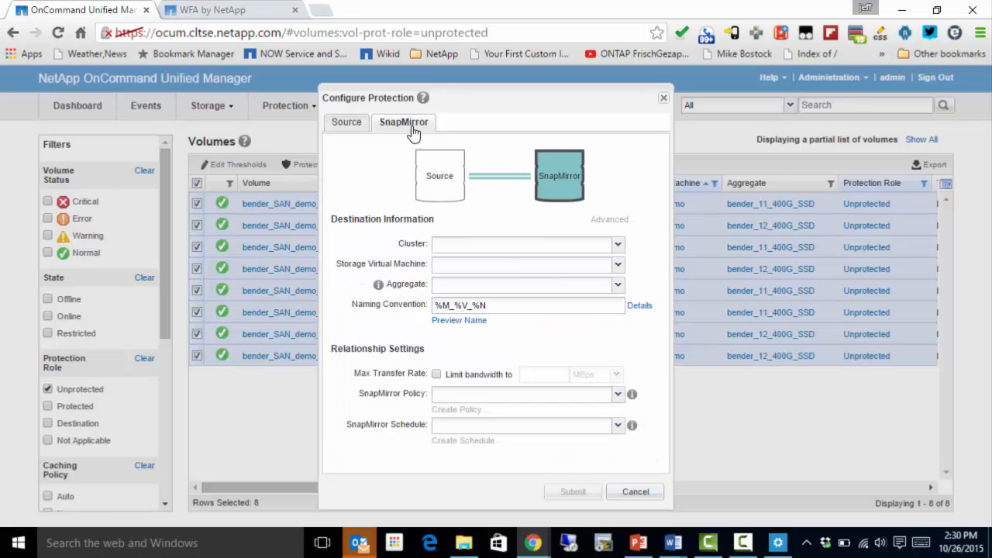
left_click(506, 255)
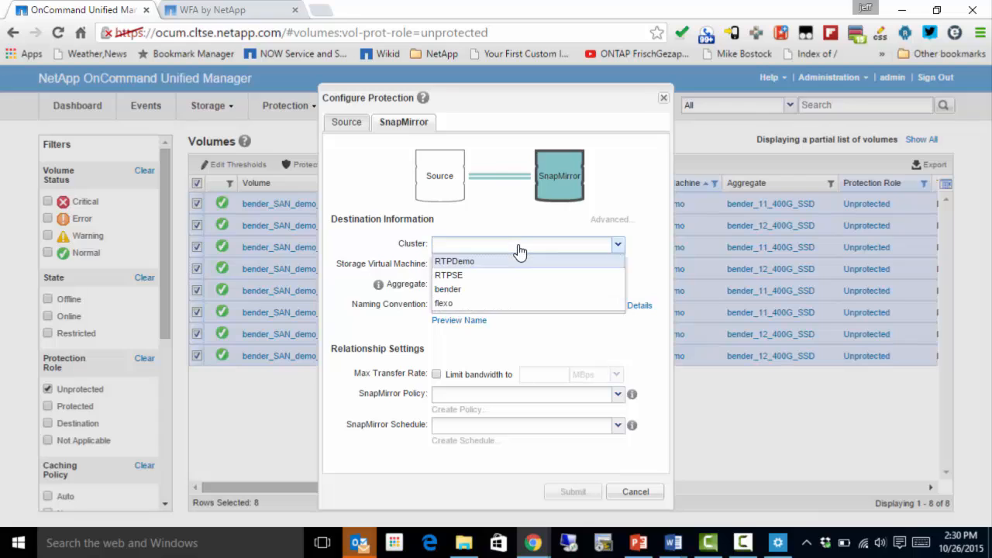
left_click(461, 306)
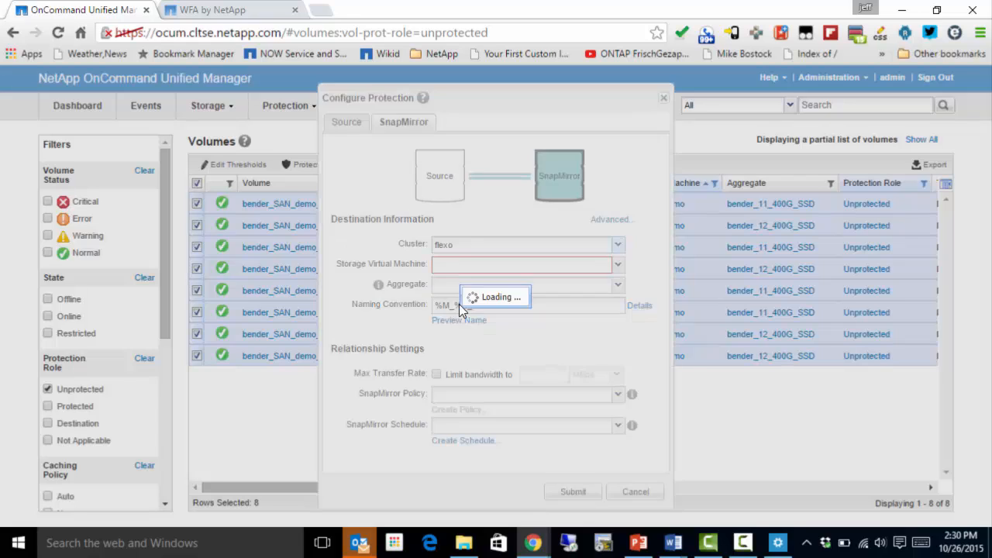
left_click(620, 266)
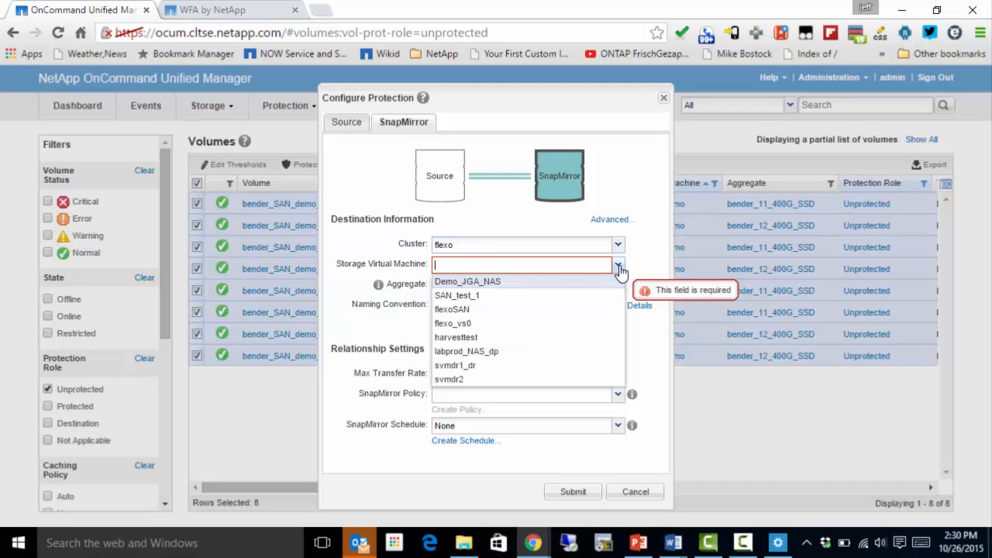
left_click(545, 296)
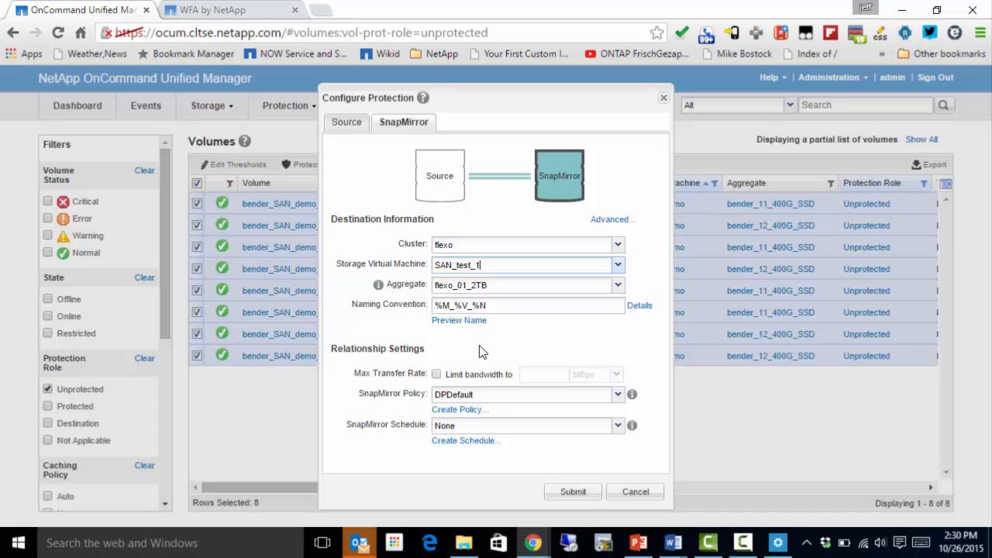
Step: Choose the MirrorAllSnapshots policy and the 8hour schedule for the SnapMirror relationships, and submit the protection configuration
left_click(499, 397)
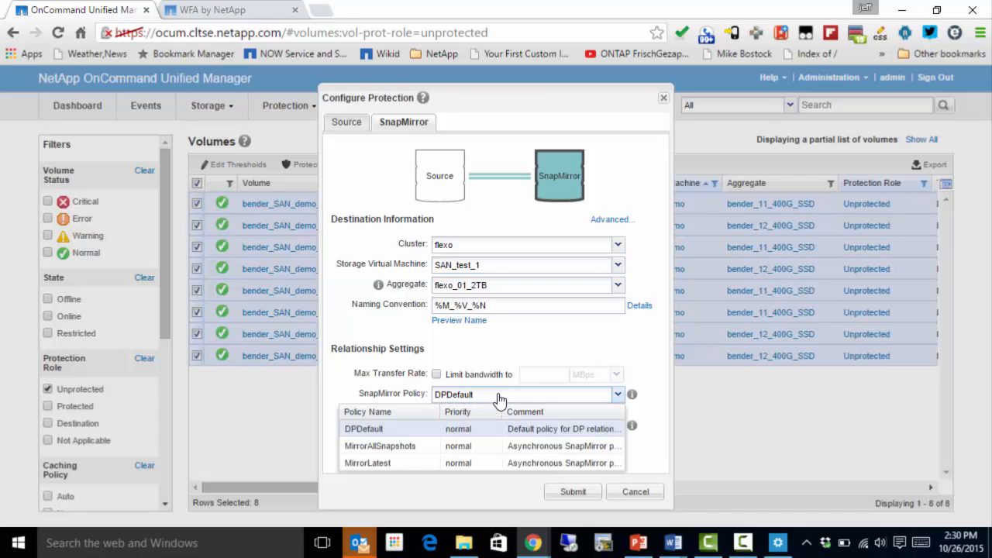
left_click(439, 446)
left_click(469, 430)
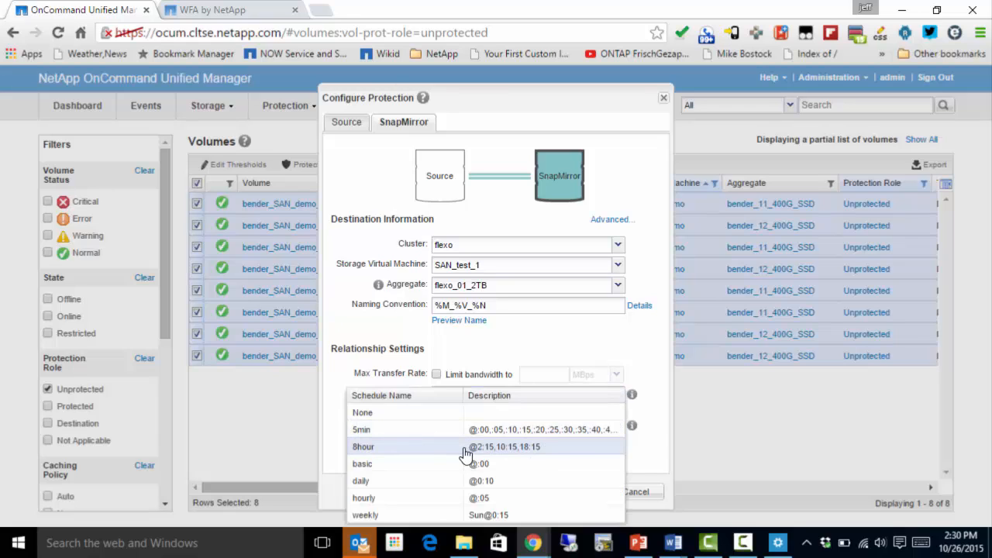
left_click(468, 448)
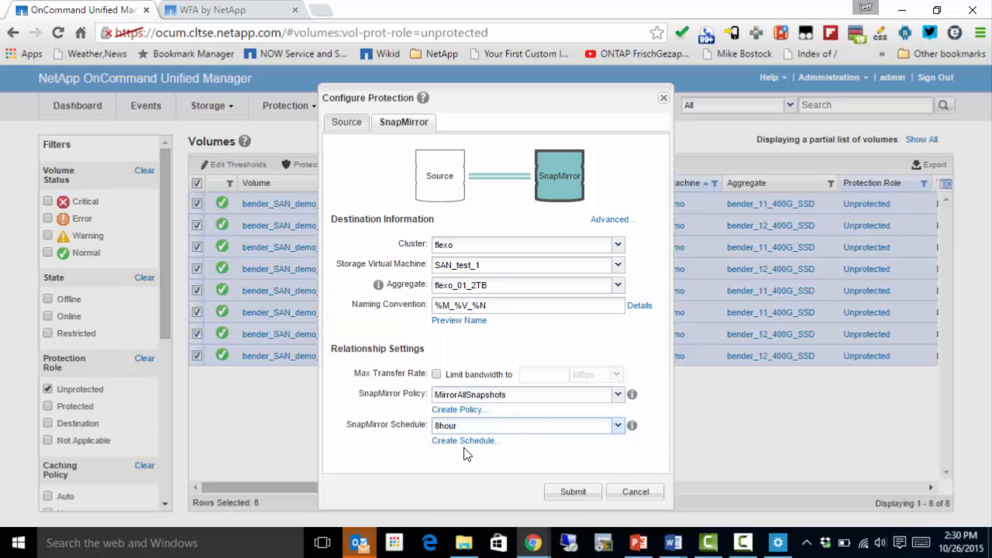
left_click(571, 496)
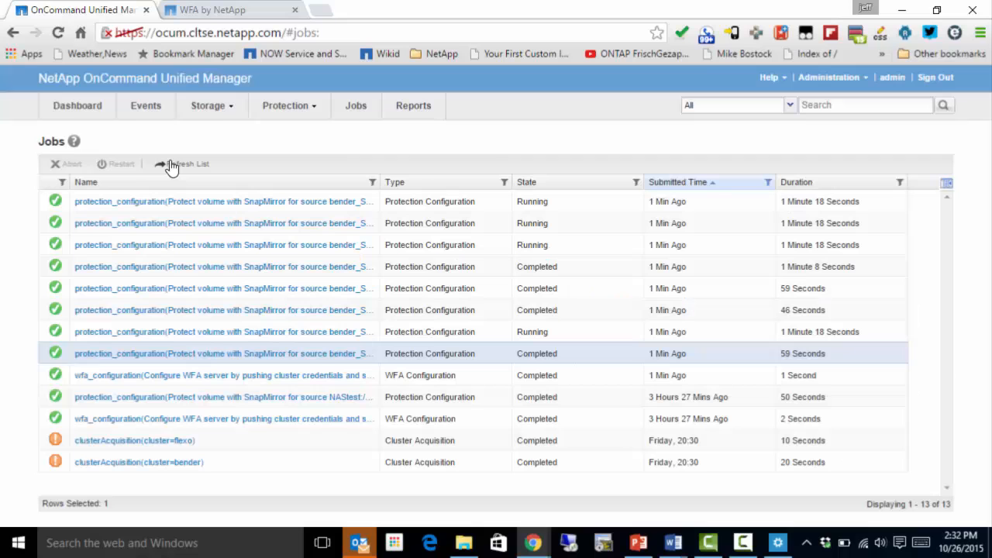
Step: Switch to WFA and review the execution flow of the Protect volume with SnapMirror workflow for job 9045
left_click(226, 10)
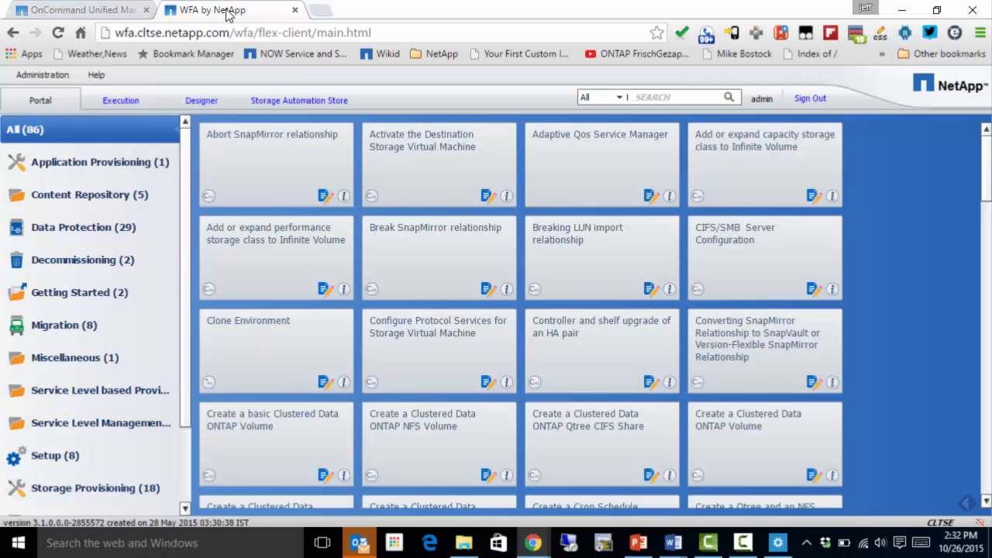
left_click(121, 100)
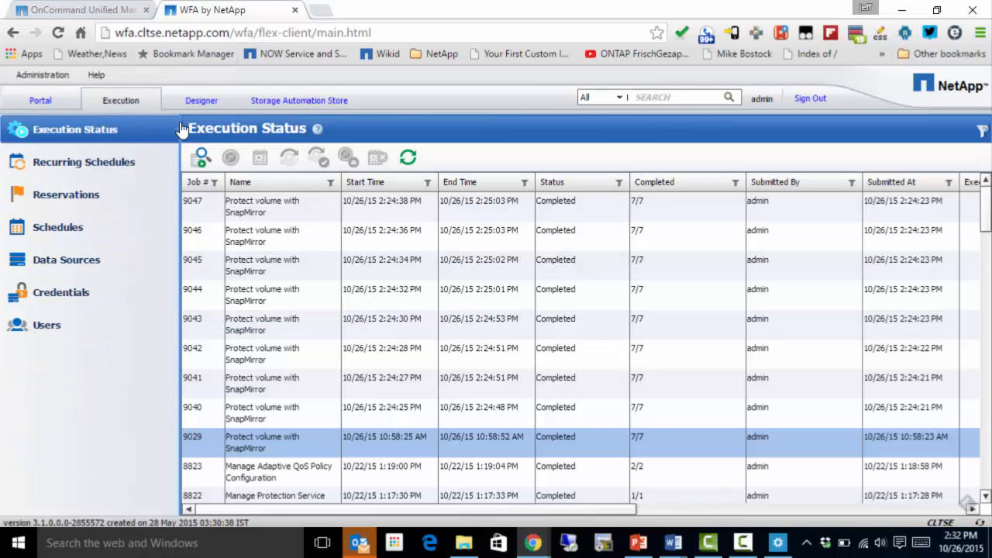
double_click(284, 264)
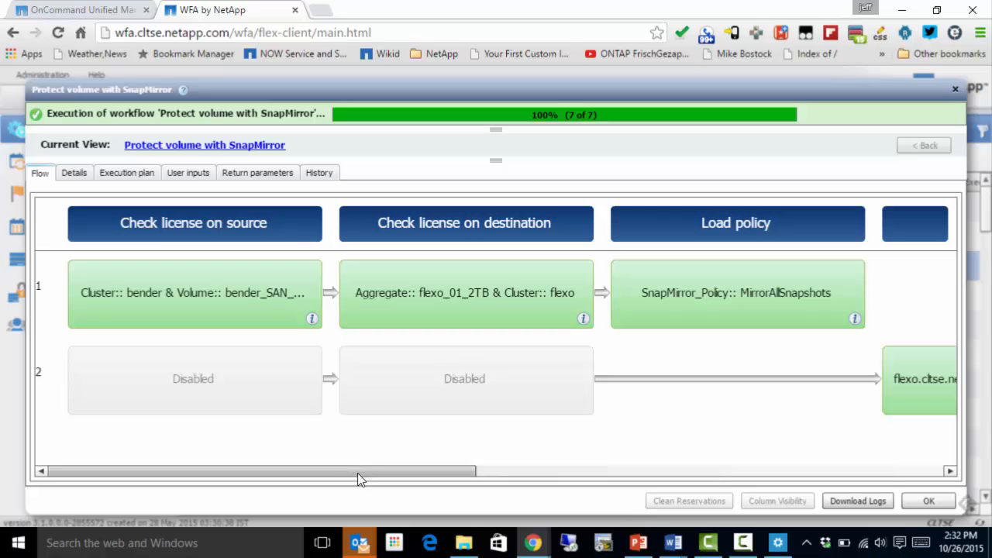
left_click_drag(359, 474, 361, 452)
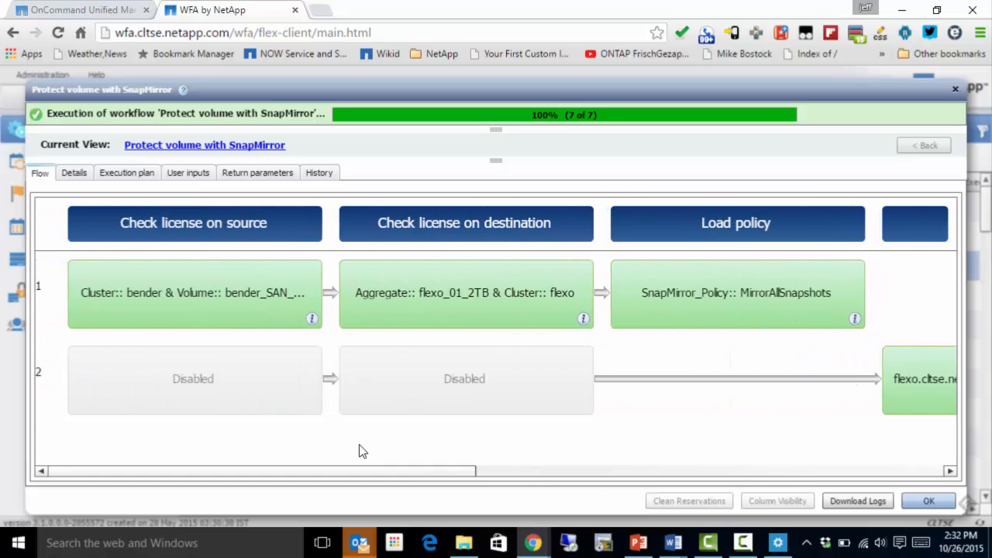
left_click(932, 500)
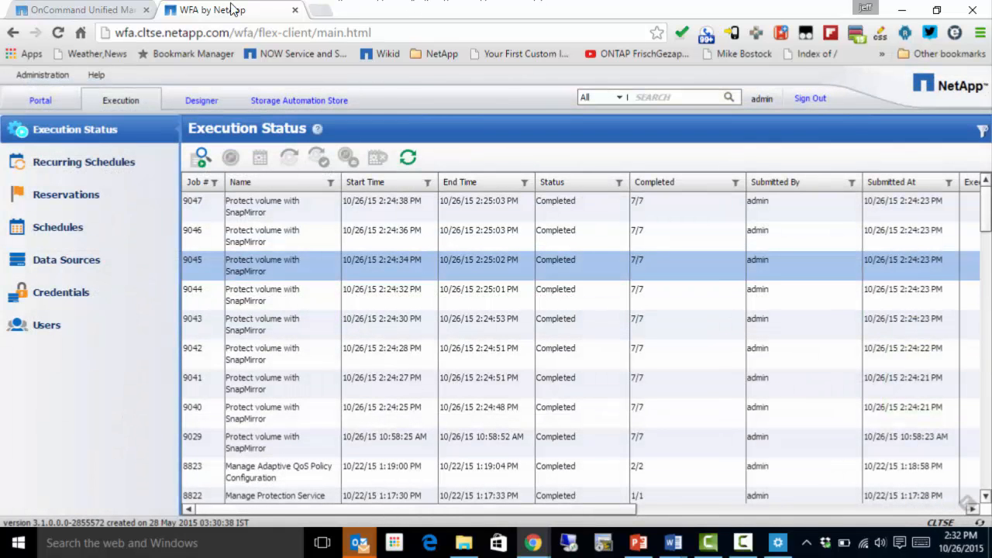
Step: Switch back to OnCommand Unified Manager and refresh the list of jobs
left_click(122, 10)
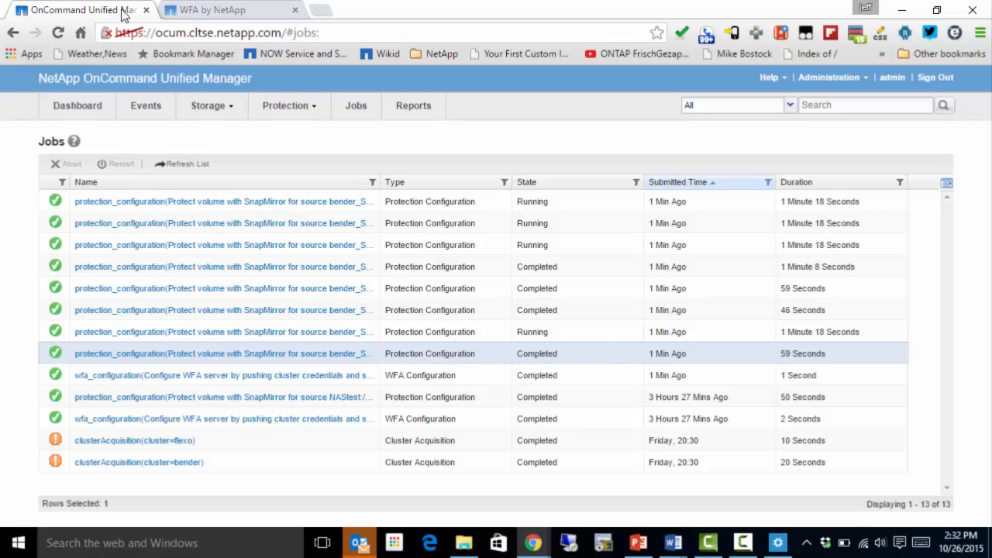
left_click(177, 164)
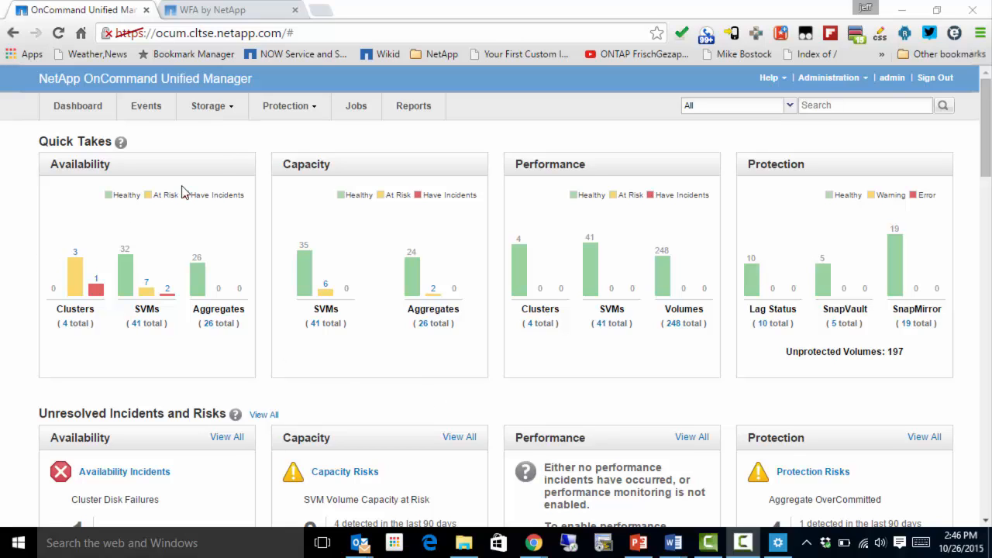
Step: List the unprotected volumes again and filter them by storage virtual machine with bender_ to check which remain unprotected
left_click(233, 113)
left_click(283, 108)
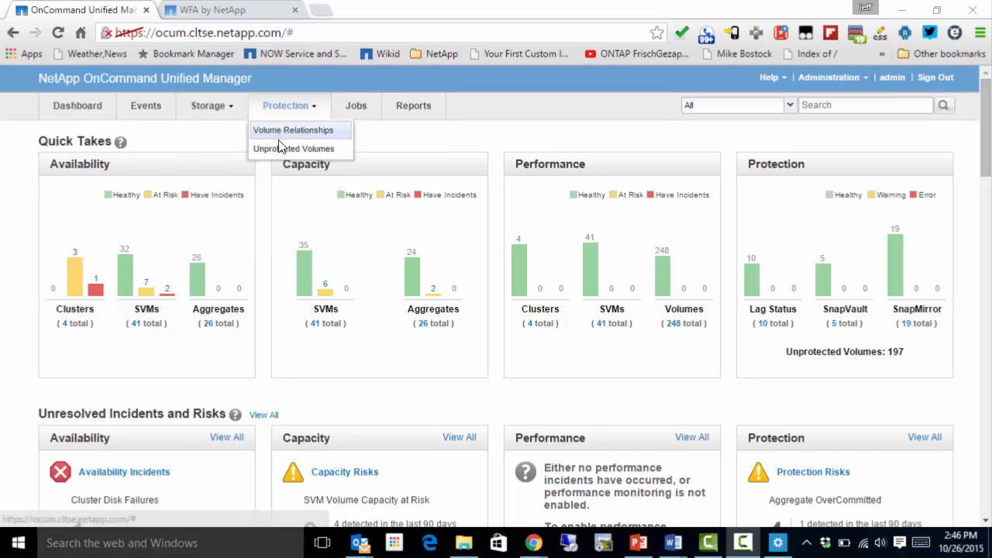
left_click(280, 148)
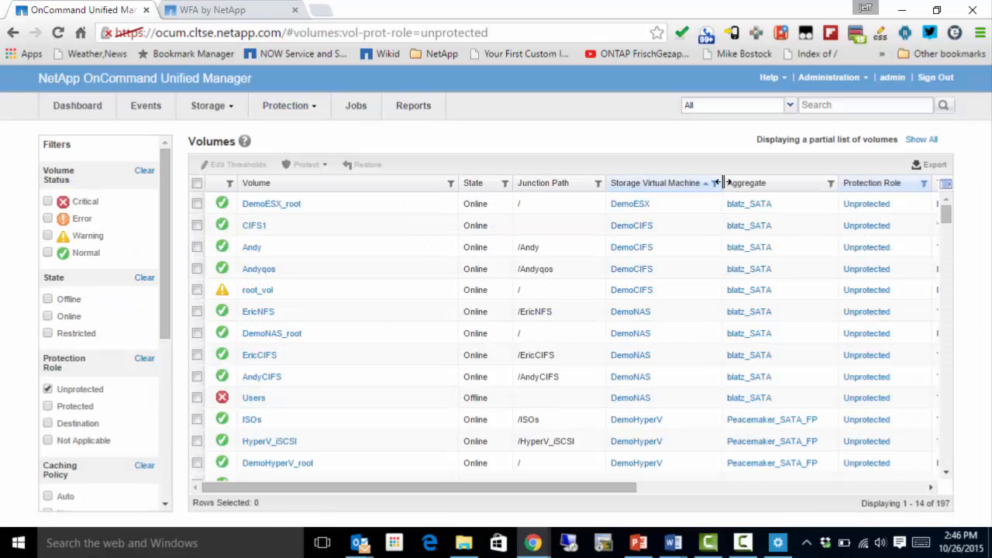
left_click(714, 184)
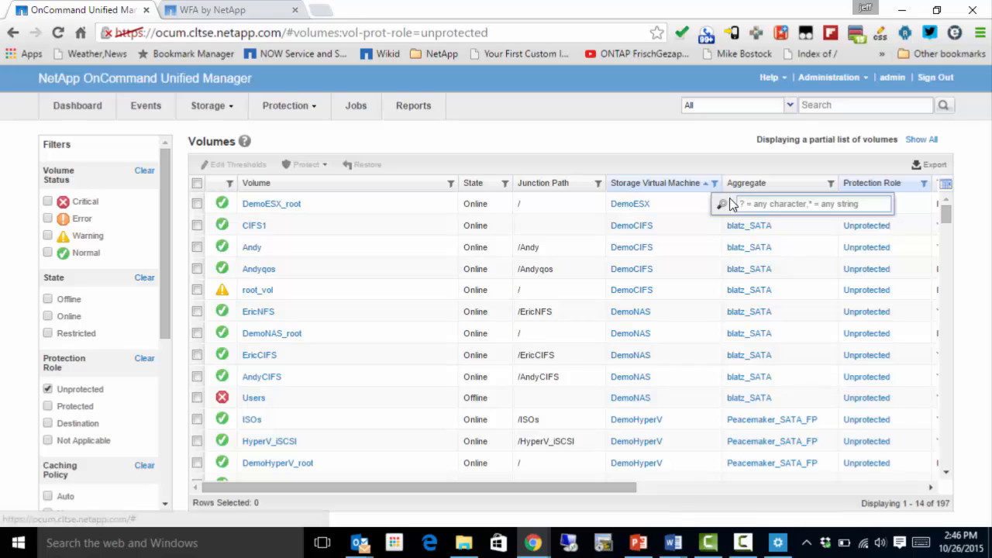
type("bend")
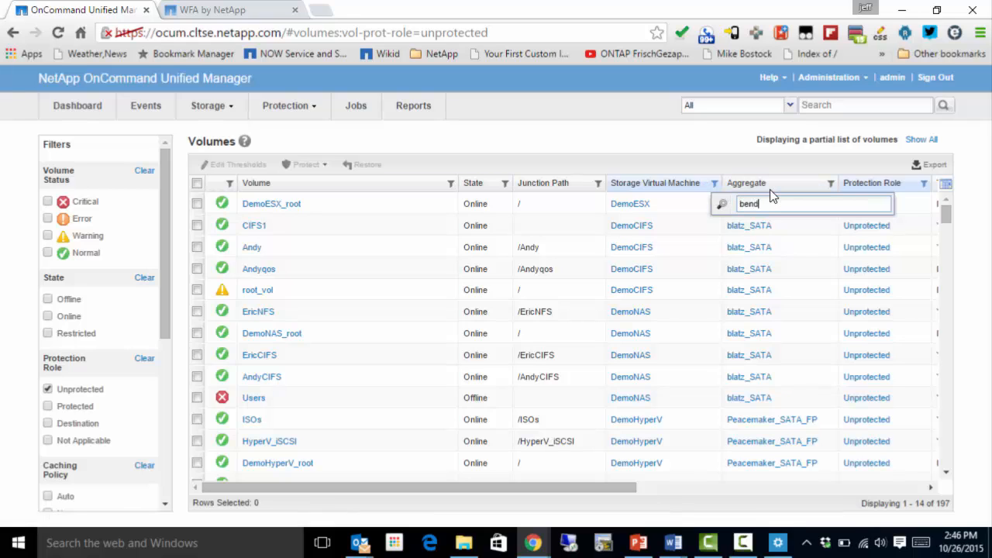
type("er_")
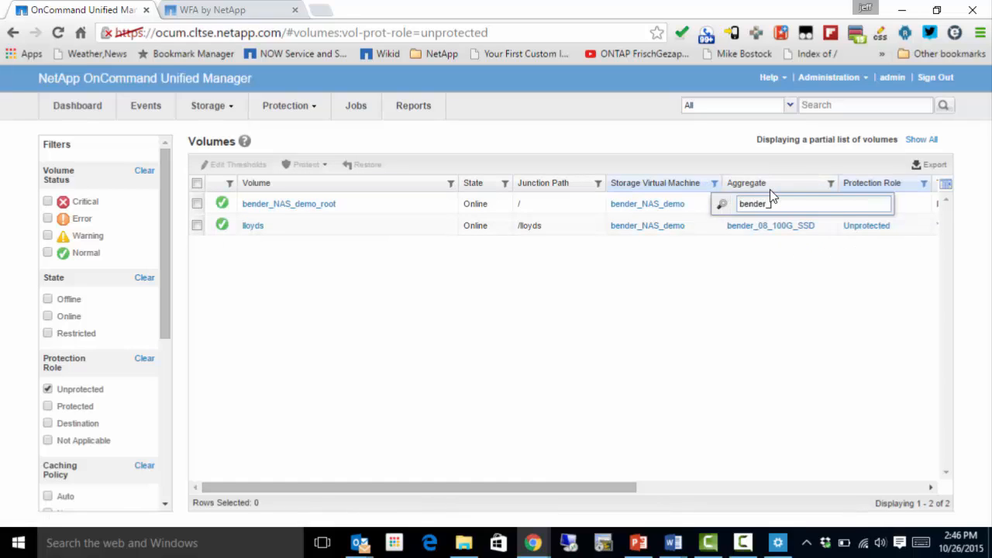